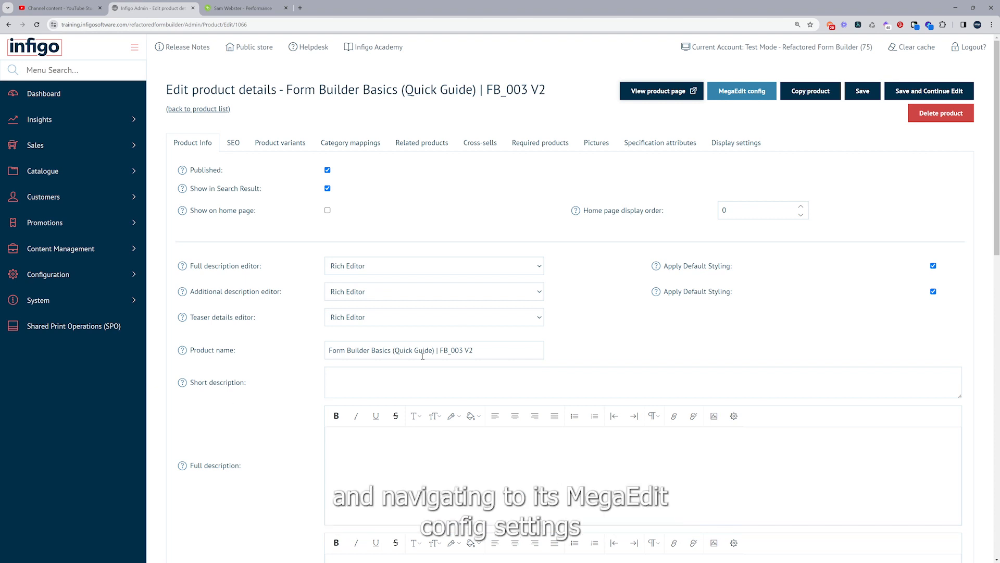
Open the MegaEdit configuration for the Form Builder Basics (Quick Guide) product
click(744, 95)
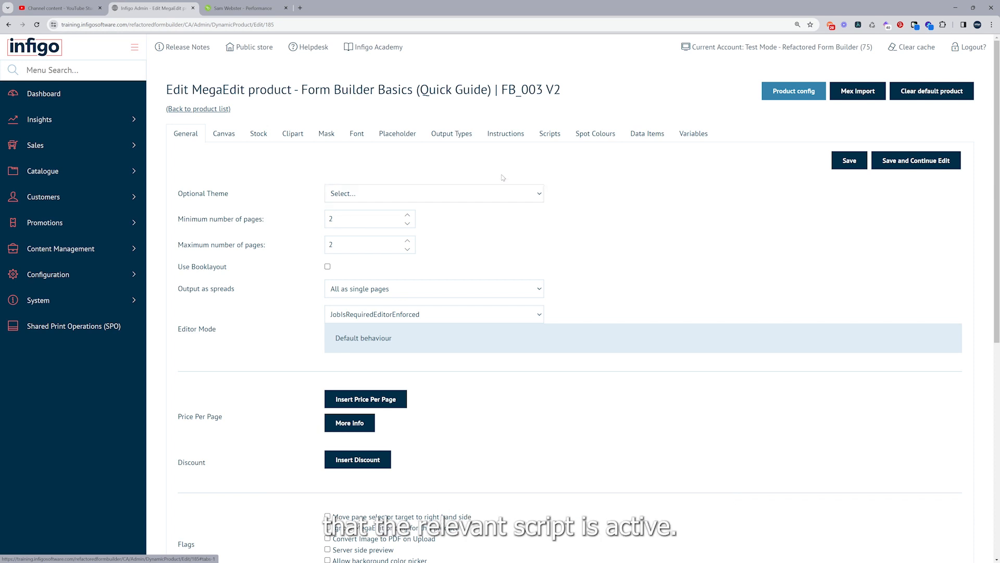
Enable the Form Builder Refactor script for the product and save the changes
click(547, 134)
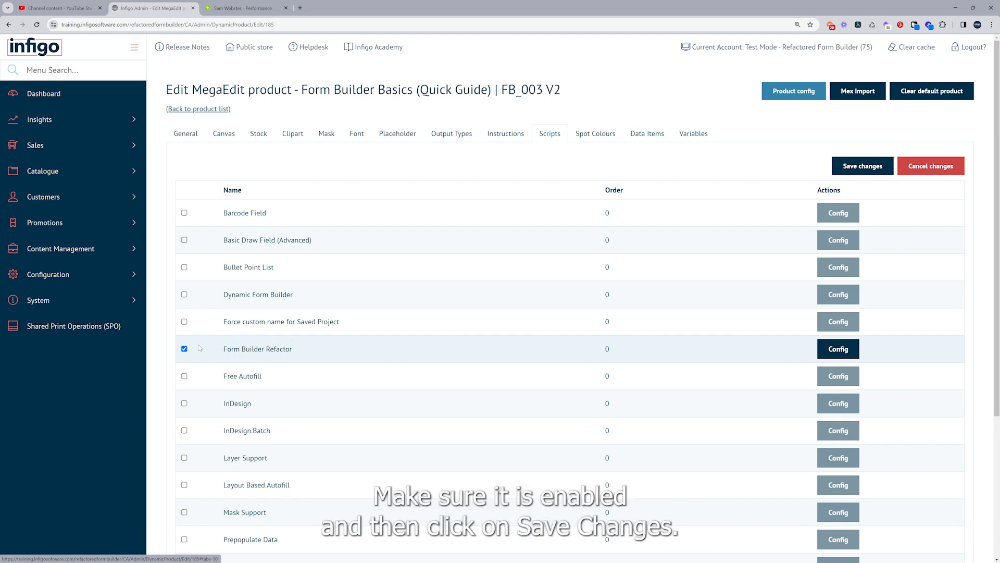
click(855, 165)
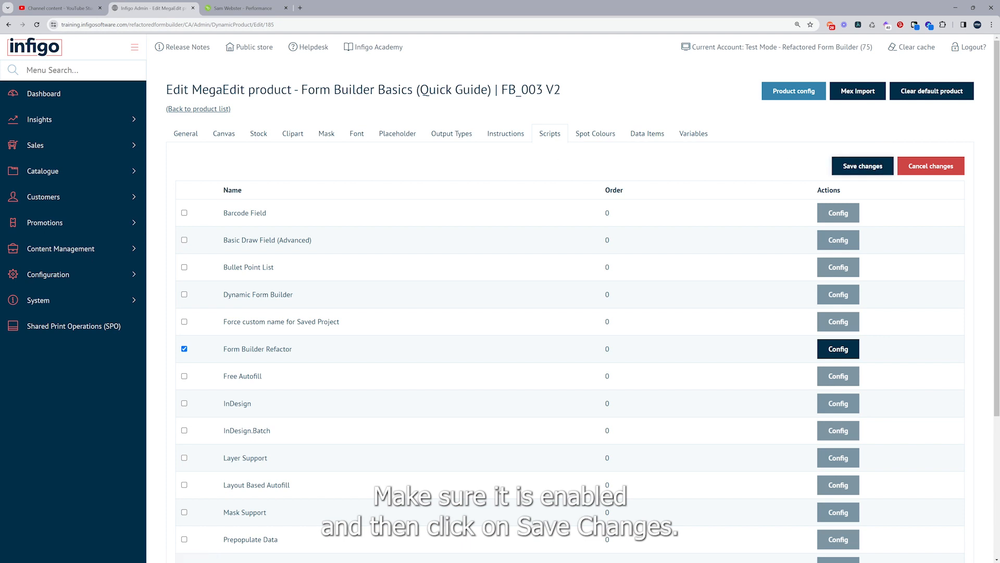
Launch Form Builder Basics in the store's MegaEdit editor from its variant page
click(786, 94)
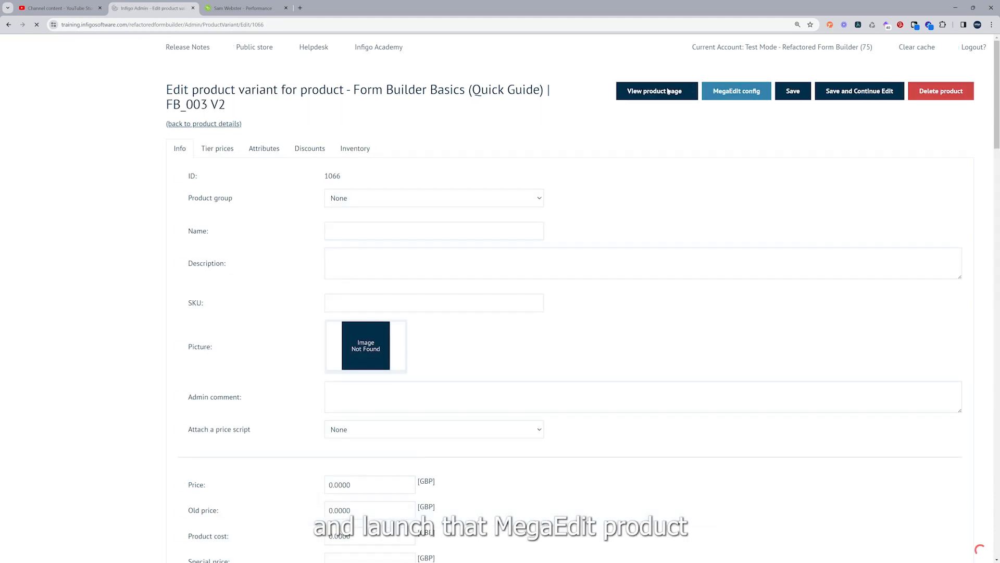
click(668, 91)
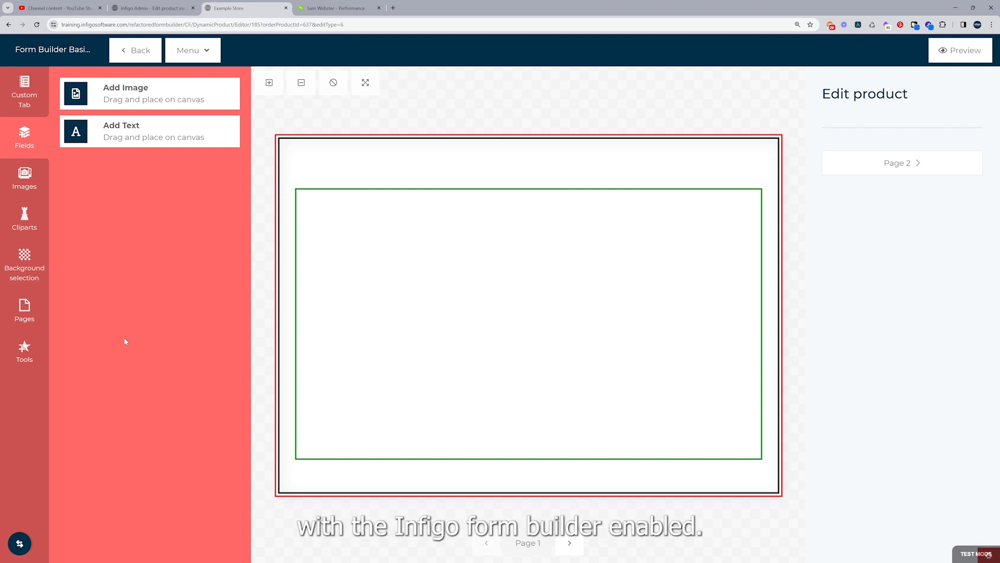
Show Page 1's page settings in the Custom Tab form builder
click(23, 97)
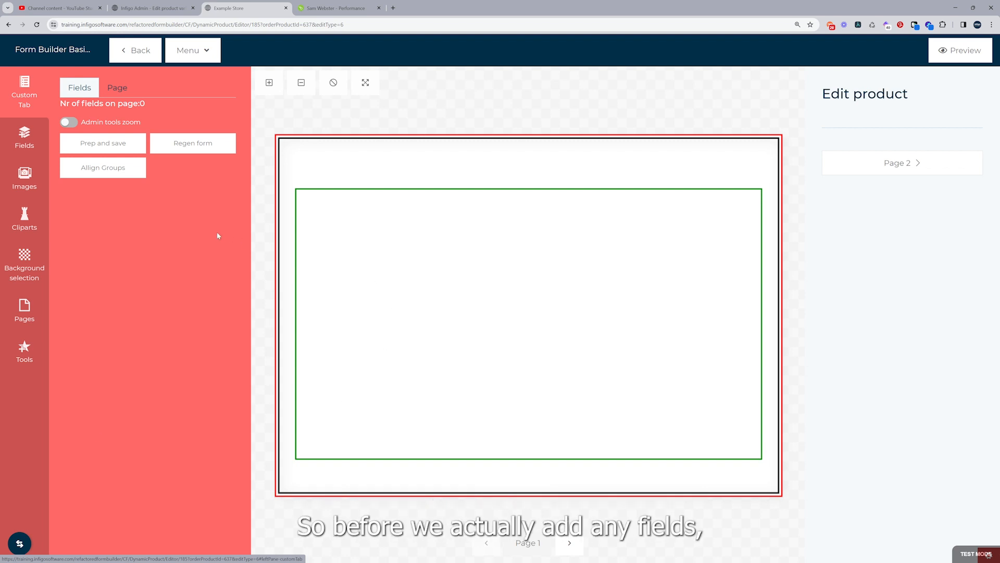
click(117, 91)
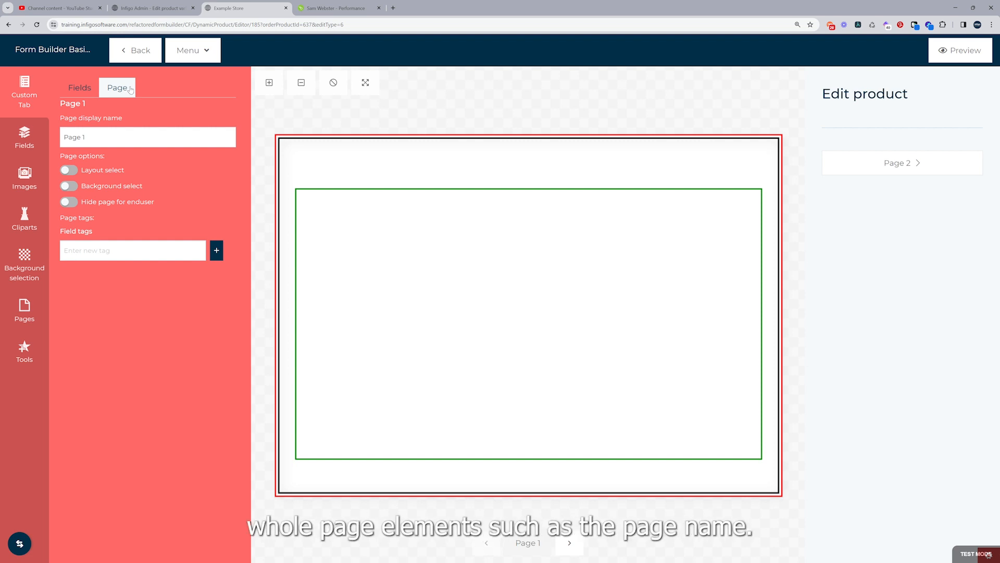
Turn on Background select for Page 1 and allow the Background category
click(110, 142)
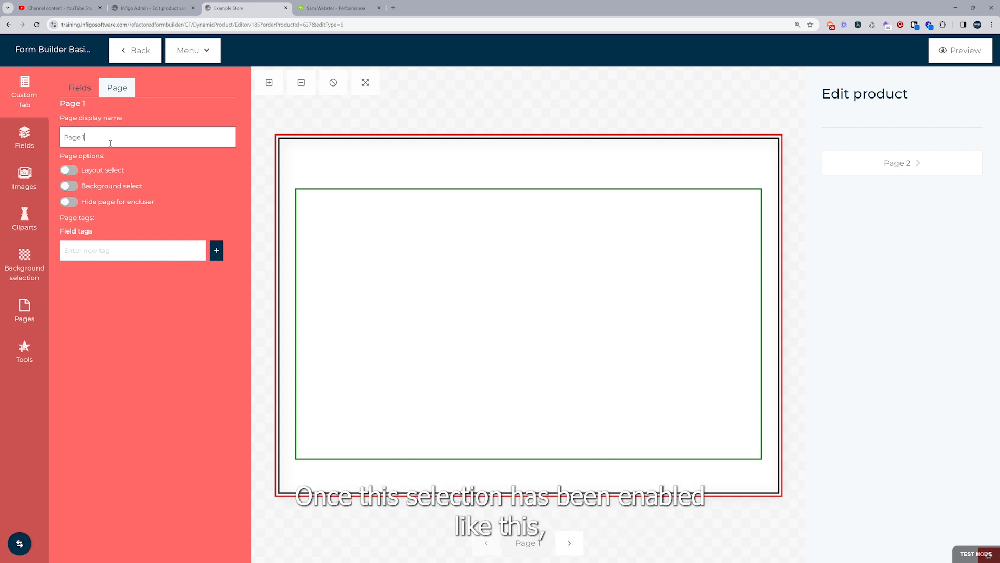
click(73, 187)
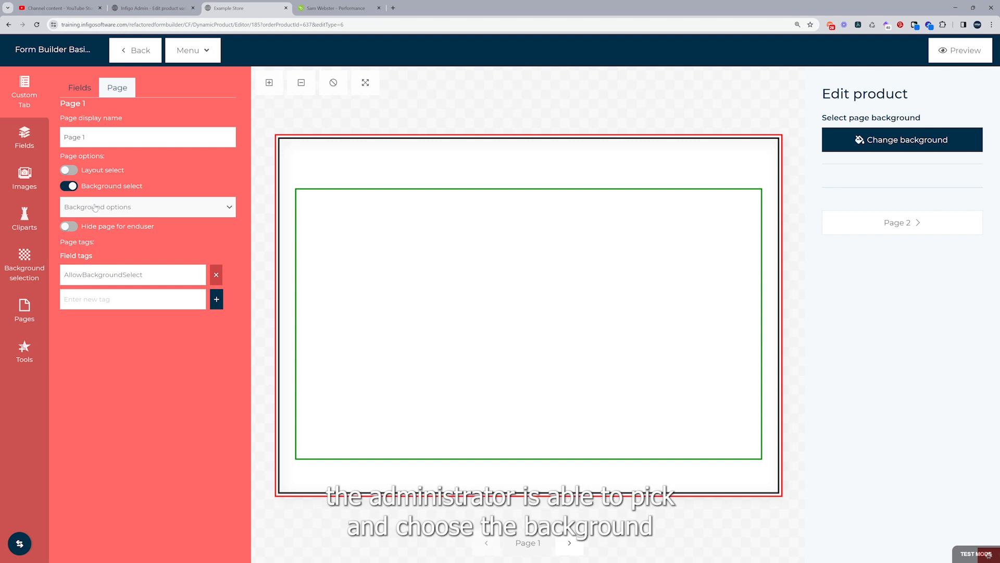
click(95, 206)
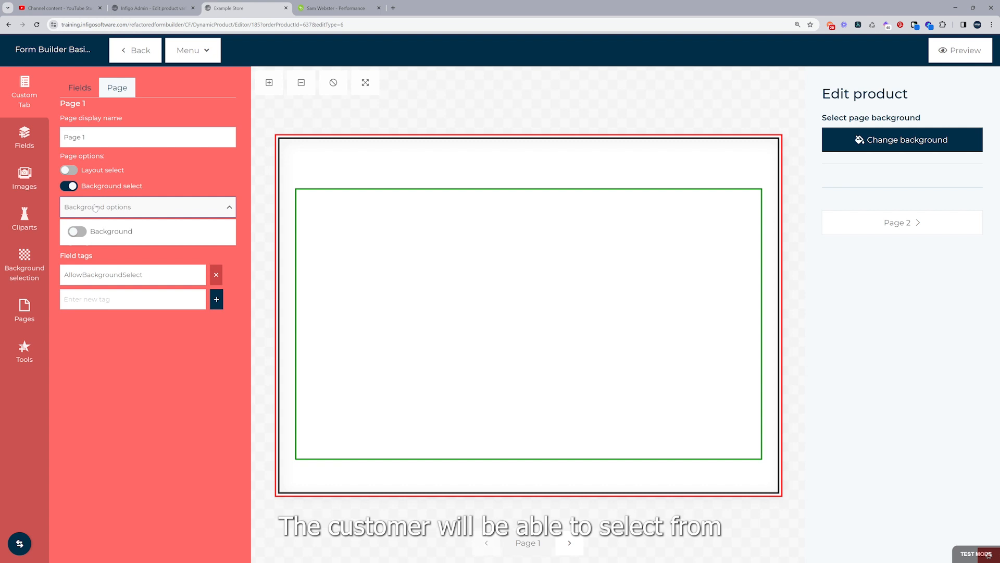
click(80, 232)
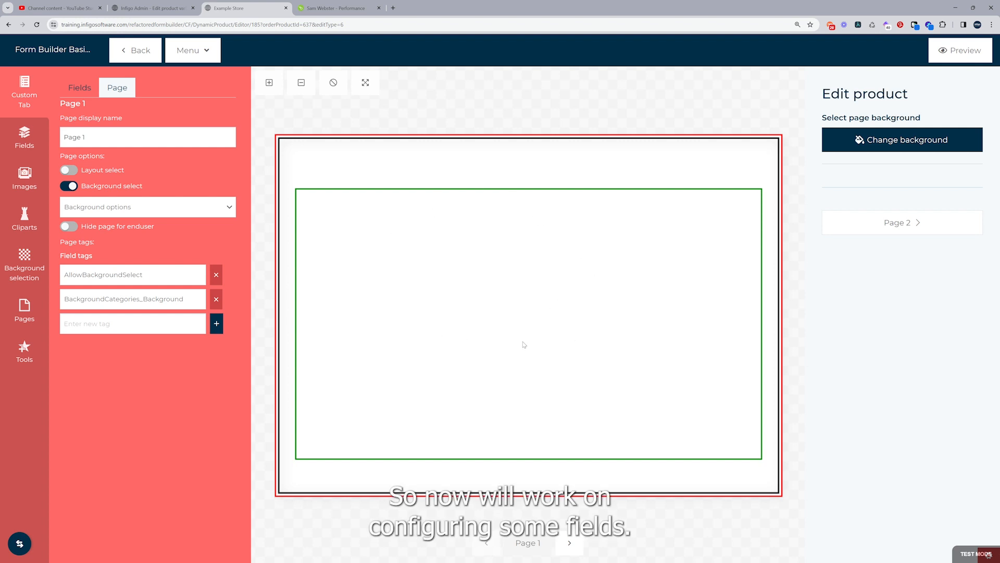
Place a Your Text field and an image placeholder on the Page 1 canvas
click(19, 138)
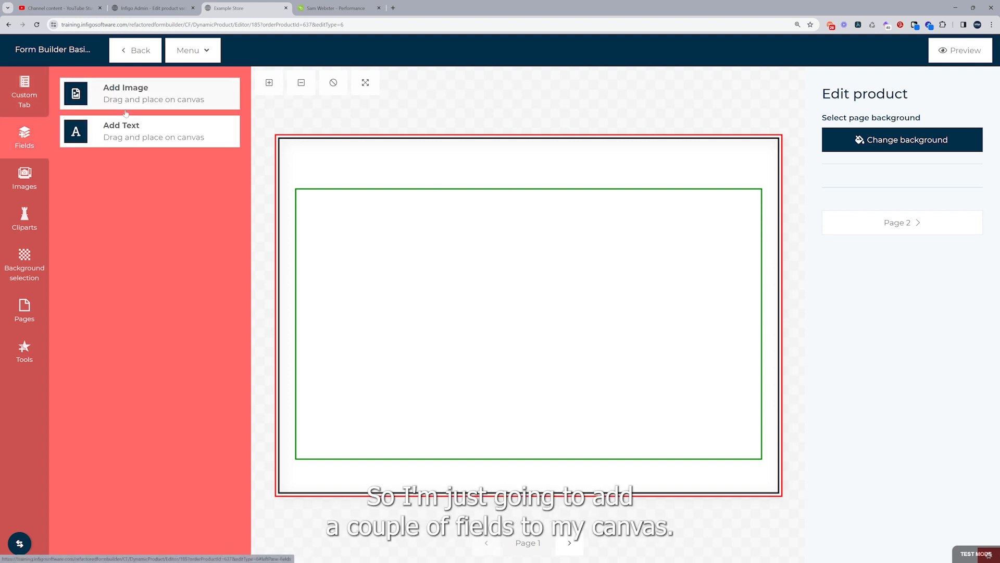
drag(148, 135, 348, 214)
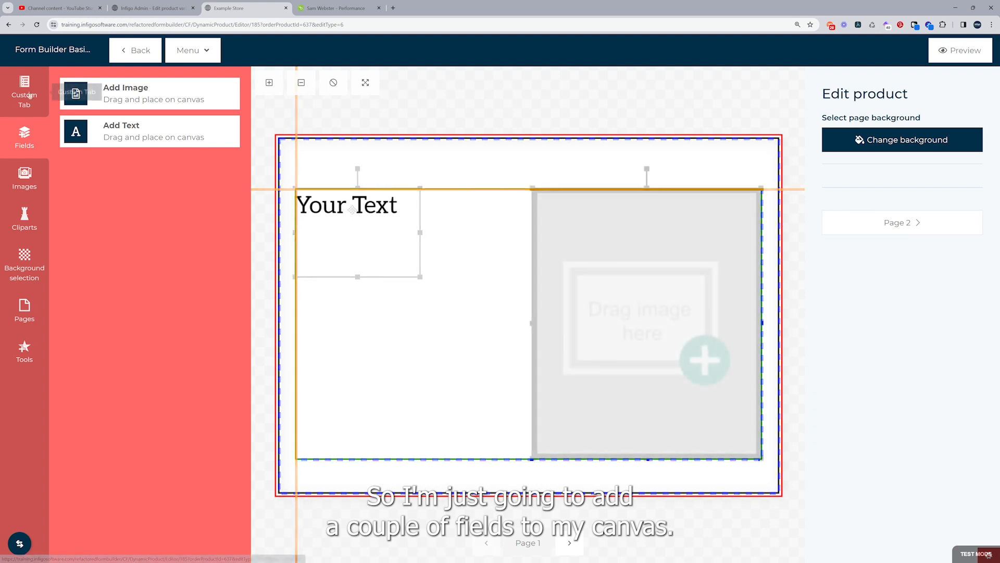
click(29, 95)
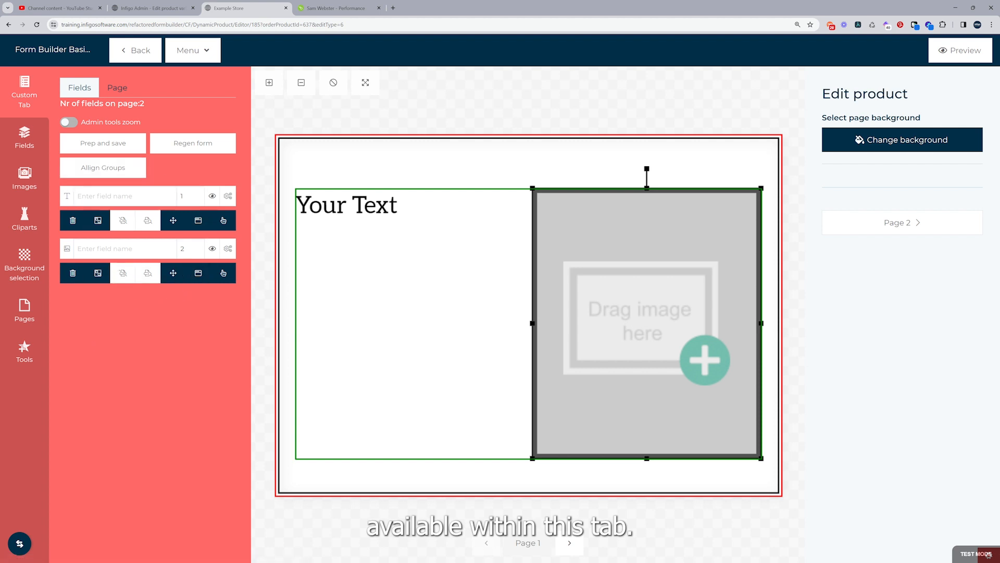
Name the fields TextField and ImageField and confirm their display orders 1 and 2
click(116, 197)
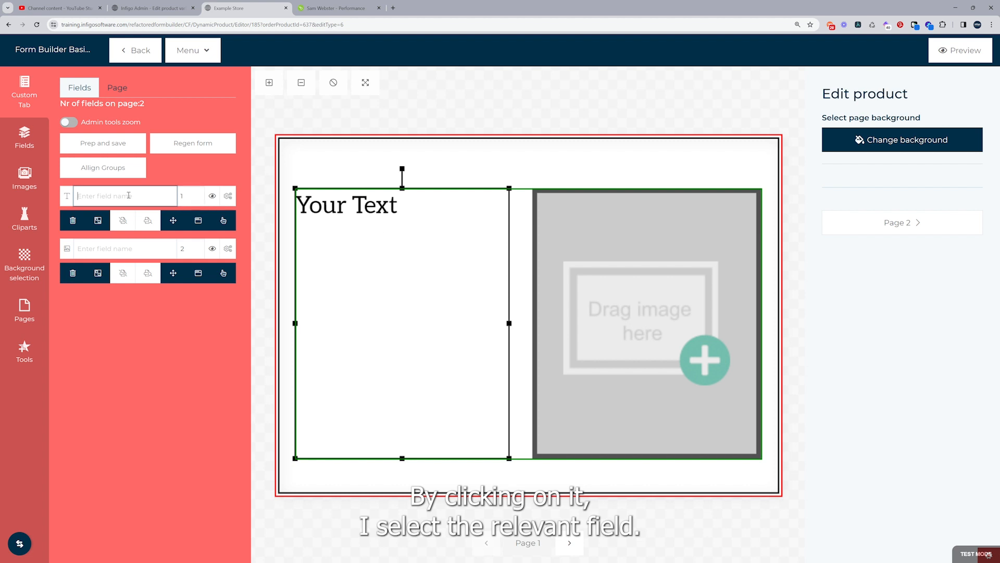
text(TextField)
click(140, 247)
text(I)
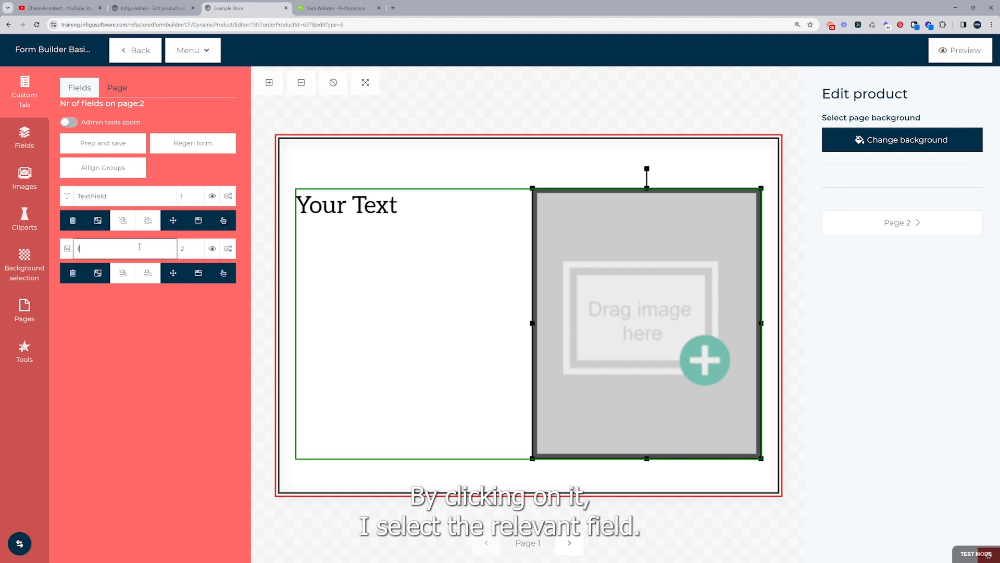
text(mageFiueld)
key(BackSpace)
key(BackSpace)
key(BackSpace)
key(BackSpace)
text(eld)
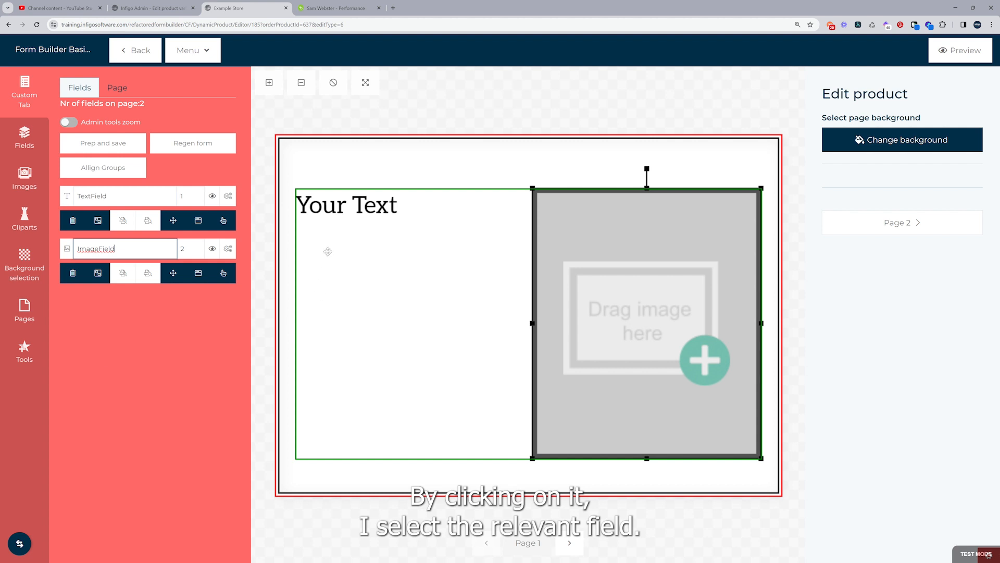
click(186, 197)
click(183, 249)
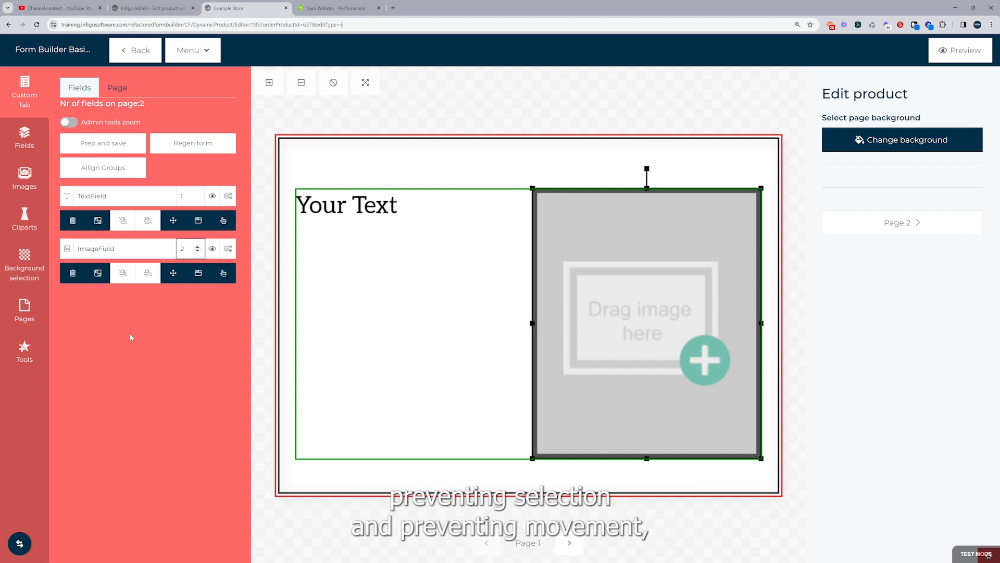
Toggle the restriction options on TextField and ImageField, then bring up TextField's advanced settings
click(73, 220)
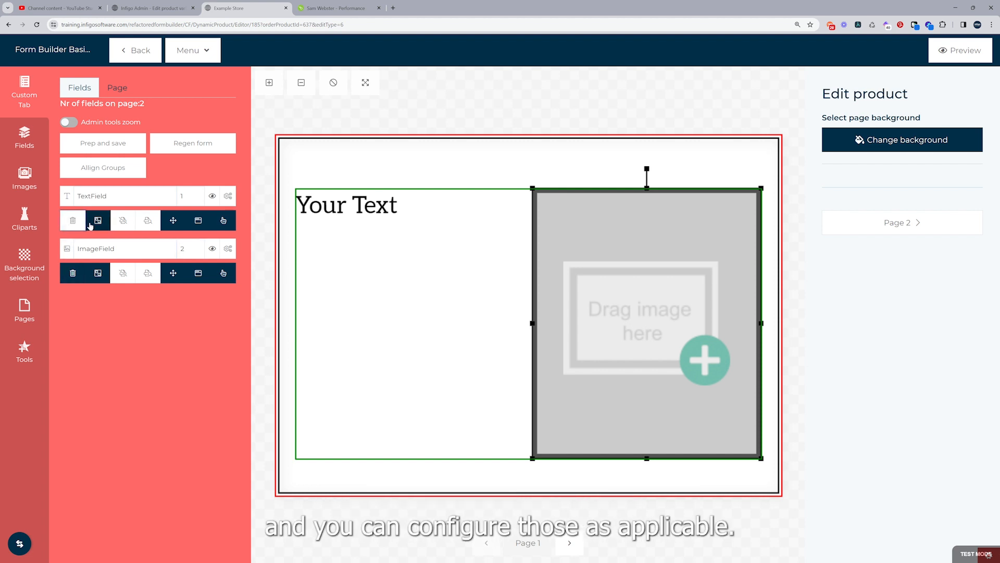
click(98, 220)
click(173, 220)
click(198, 220)
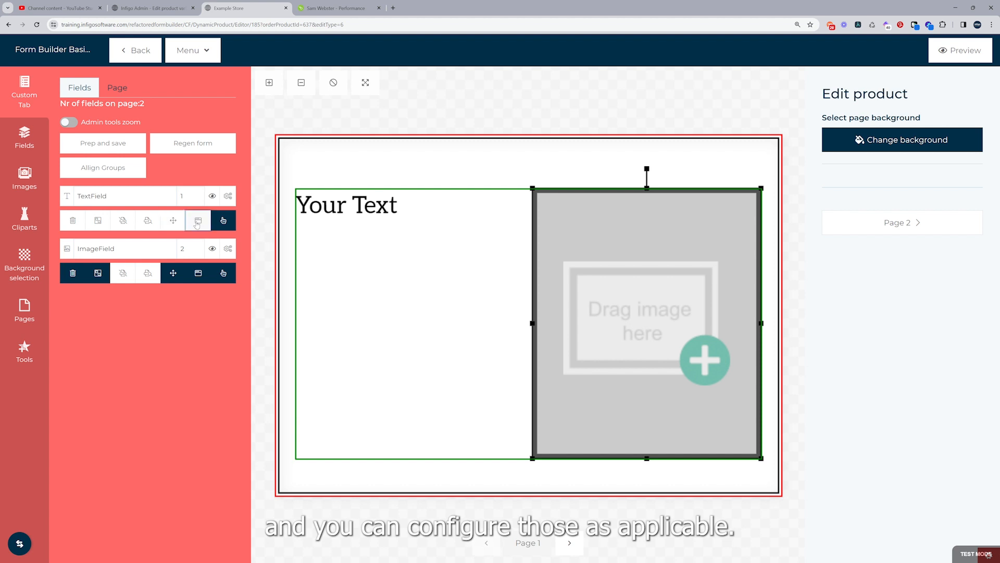
click(223, 219)
click(223, 272)
click(198, 273)
click(173, 273)
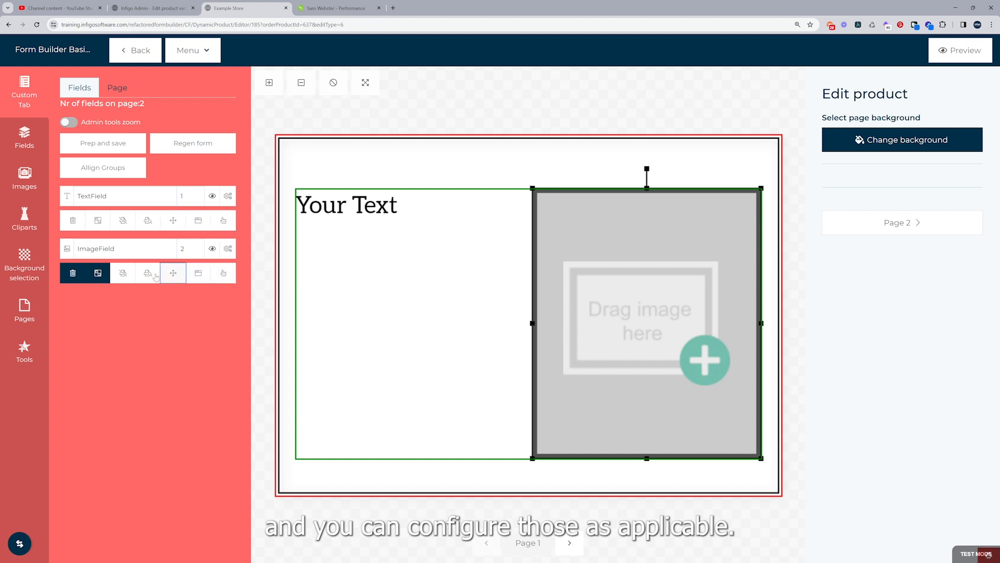
click(98, 272)
click(73, 273)
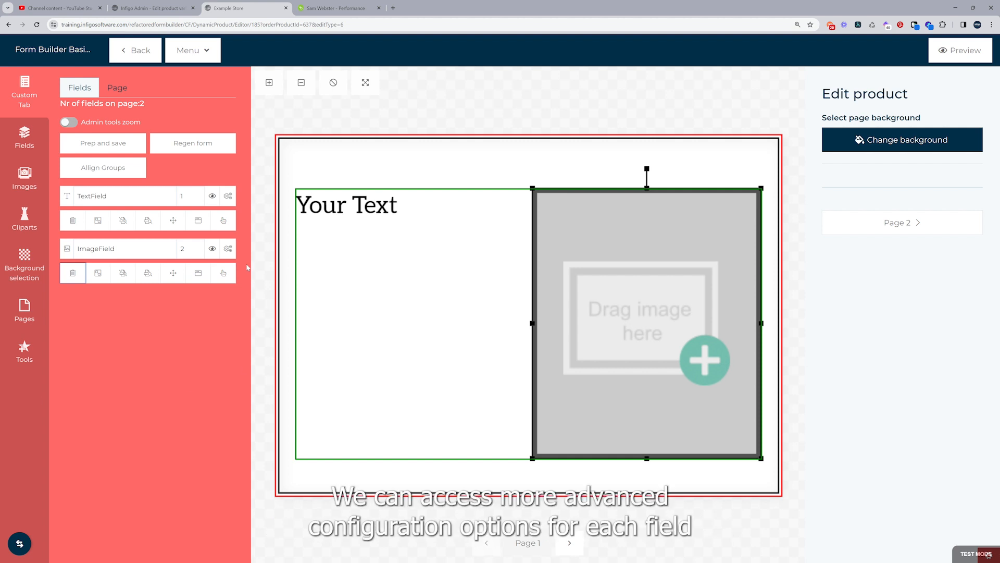
click(229, 200)
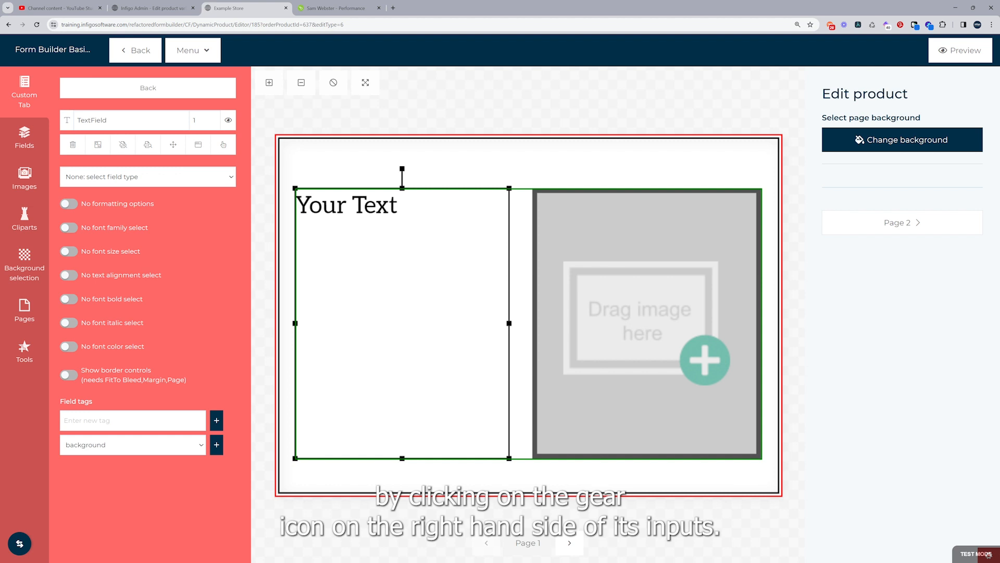
Make TextField single line text with no formatting options and enter a person's name
click(191, 180)
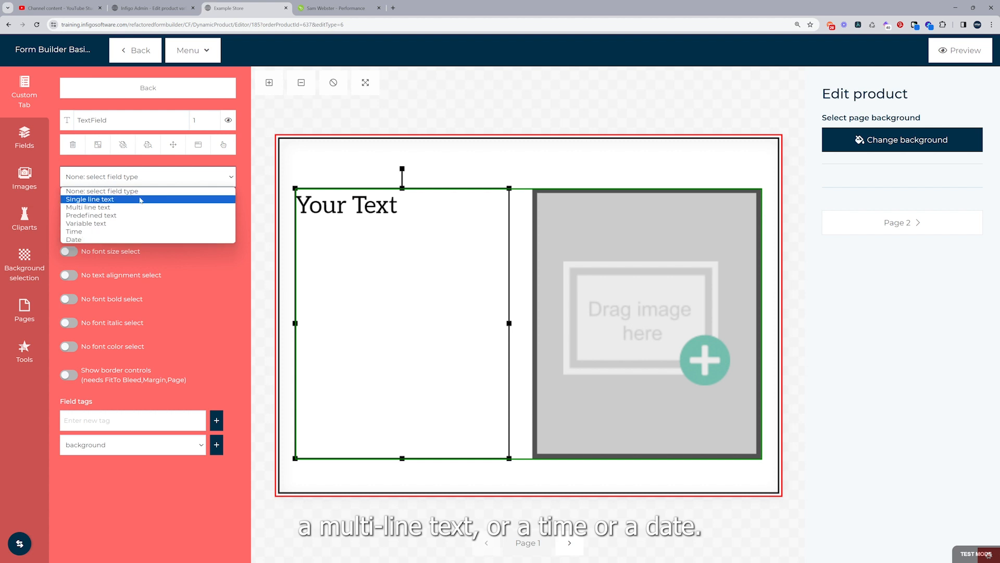
click(119, 199)
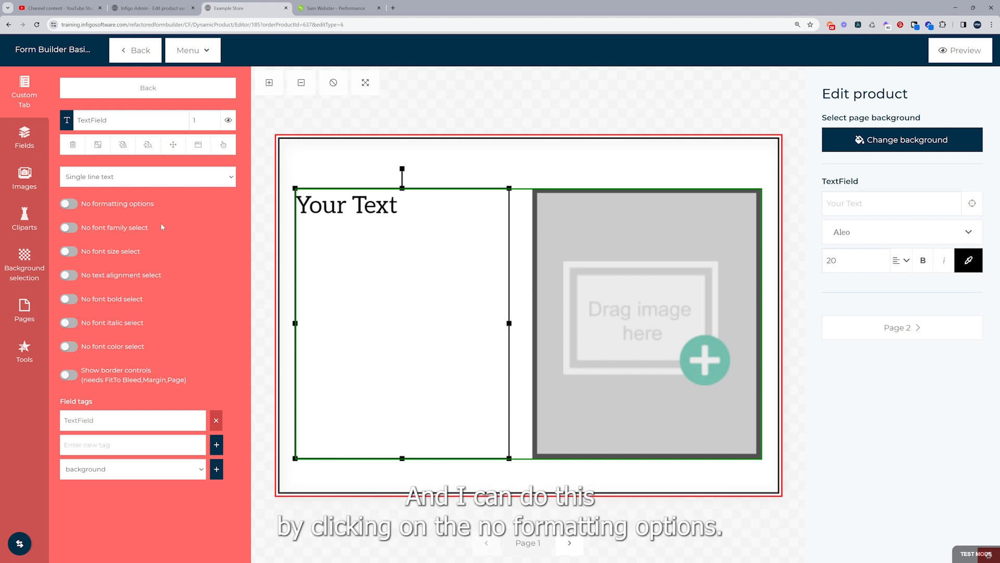
click(70, 204)
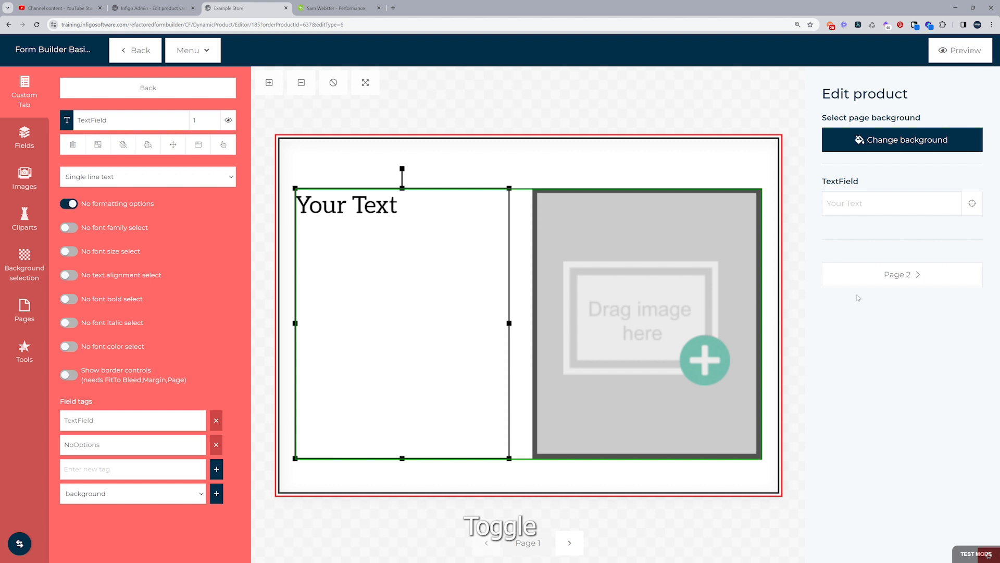
click(881, 207)
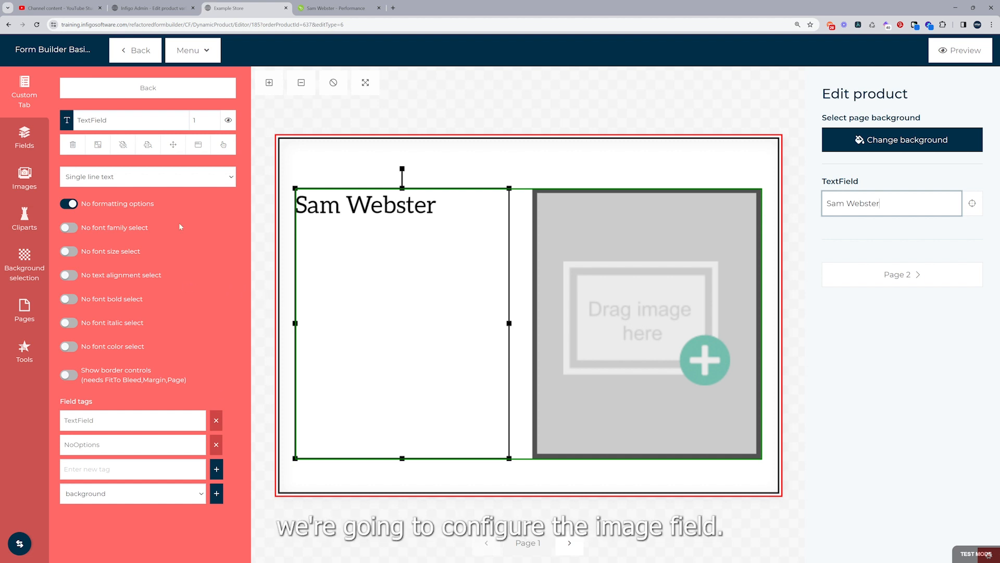
Let ImageField use clipart from the Infigo Headshots album and show its headshot picker
click(80, 91)
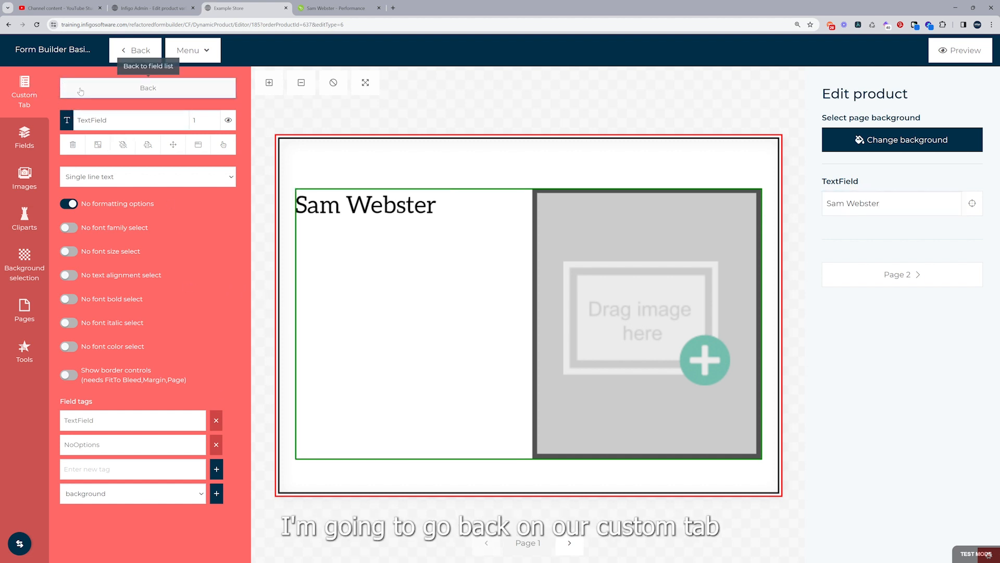
click(84, 92)
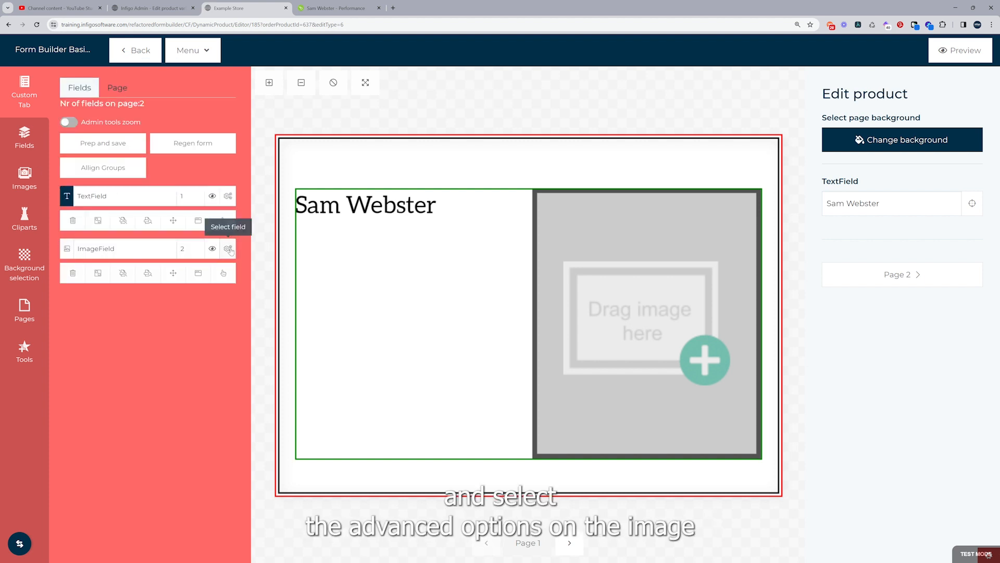
click(230, 250)
click(229, 250)
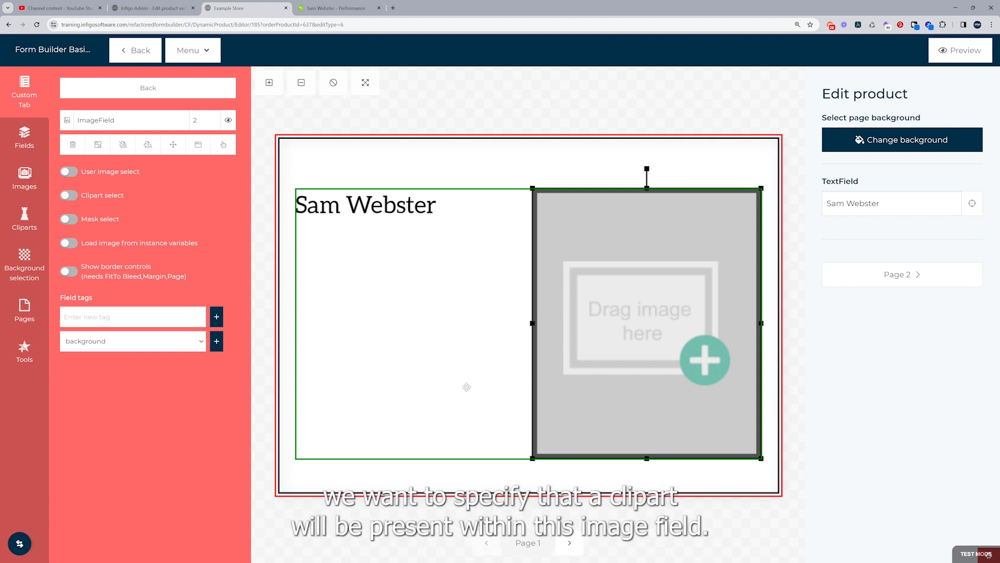
click(69, 196)
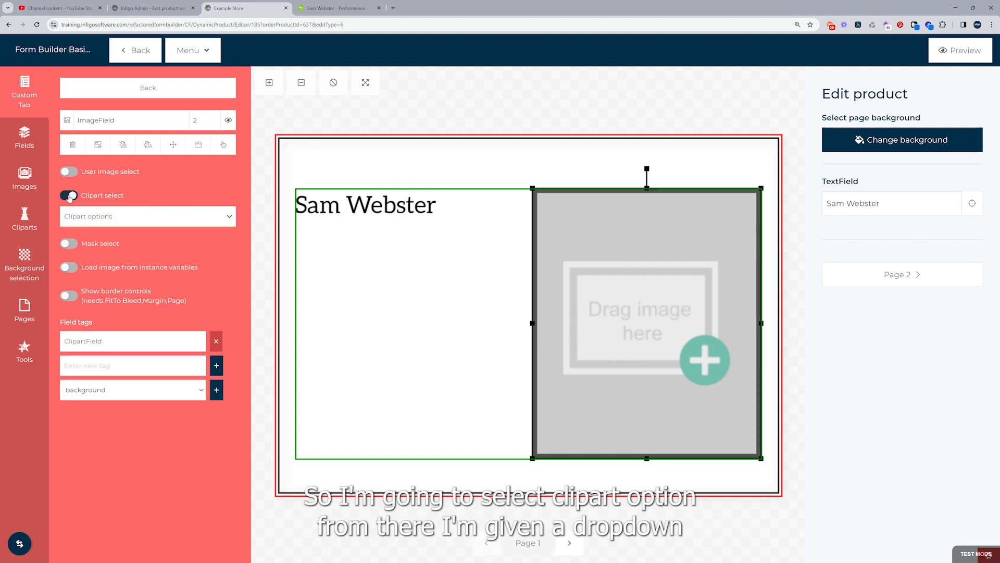
click(83, 223)
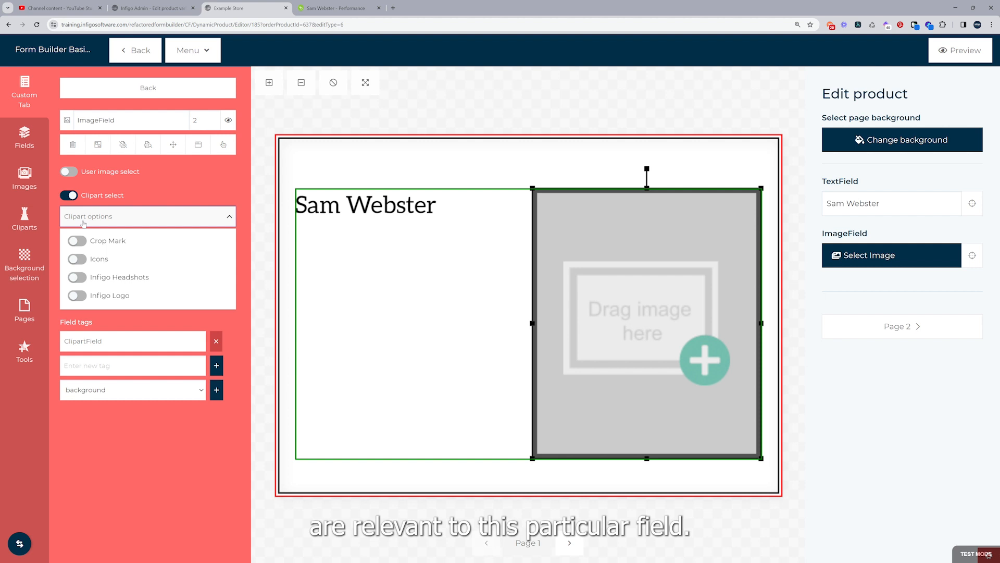
click(76, 278)
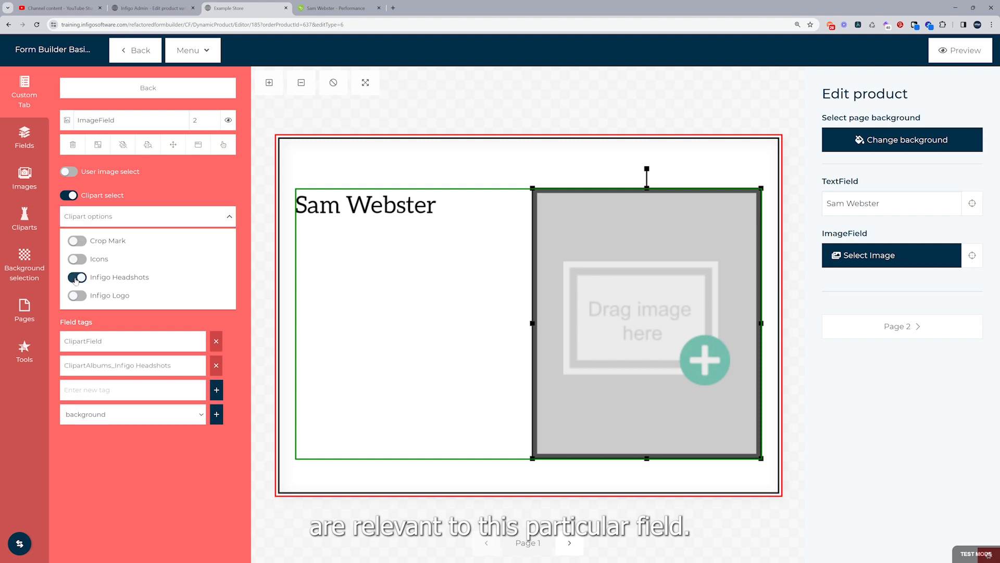
click(35, 281)
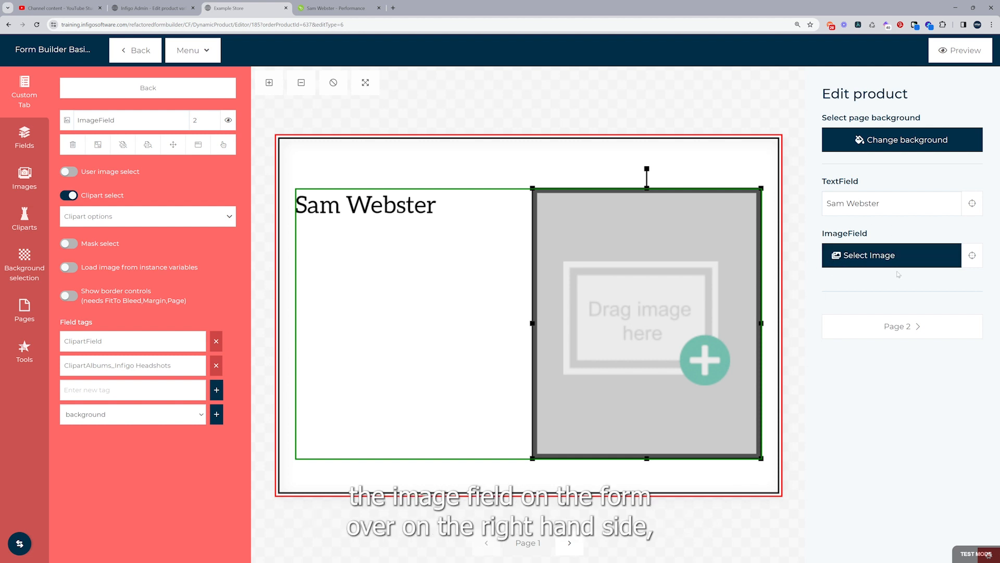
click(864, 257)
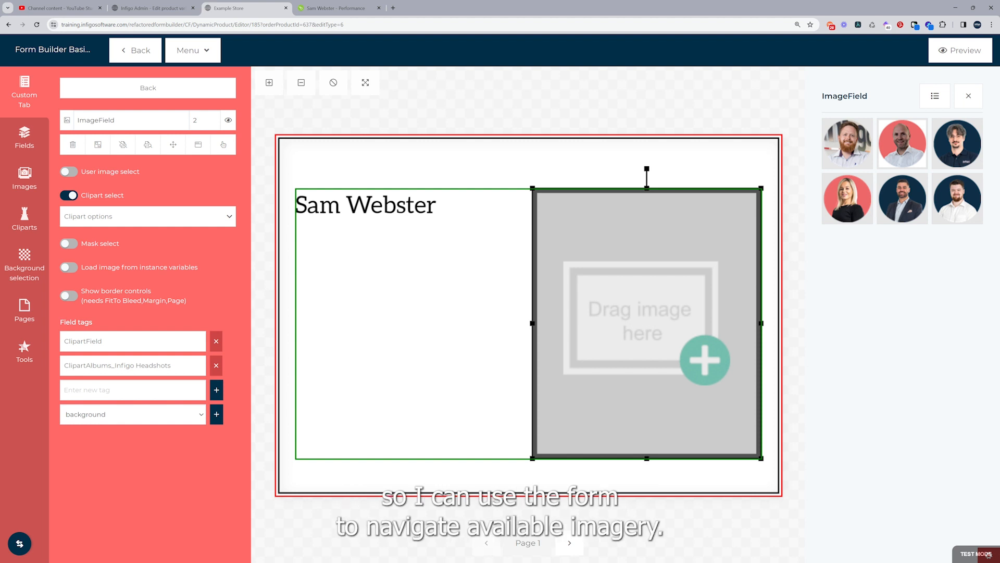
Place the first headshot in the image field and enable 'Fit without cropping' in its details
click(850, 150)
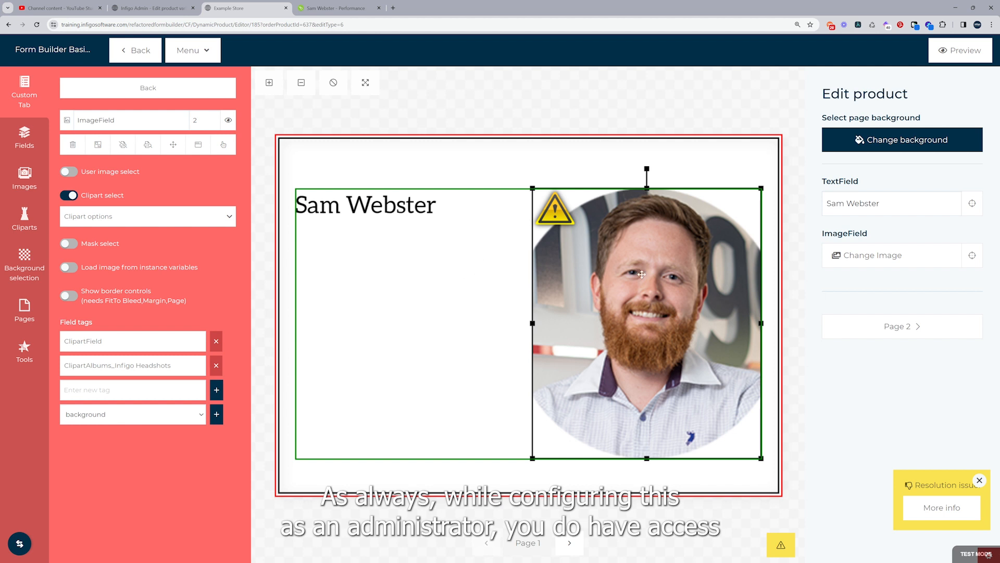
double_click(624, 311)
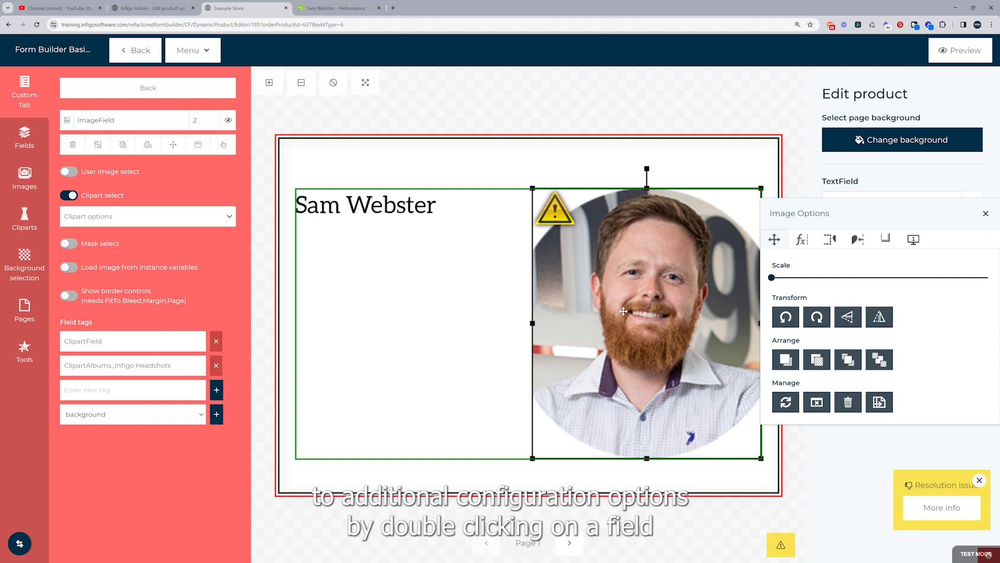
click(914, 240)
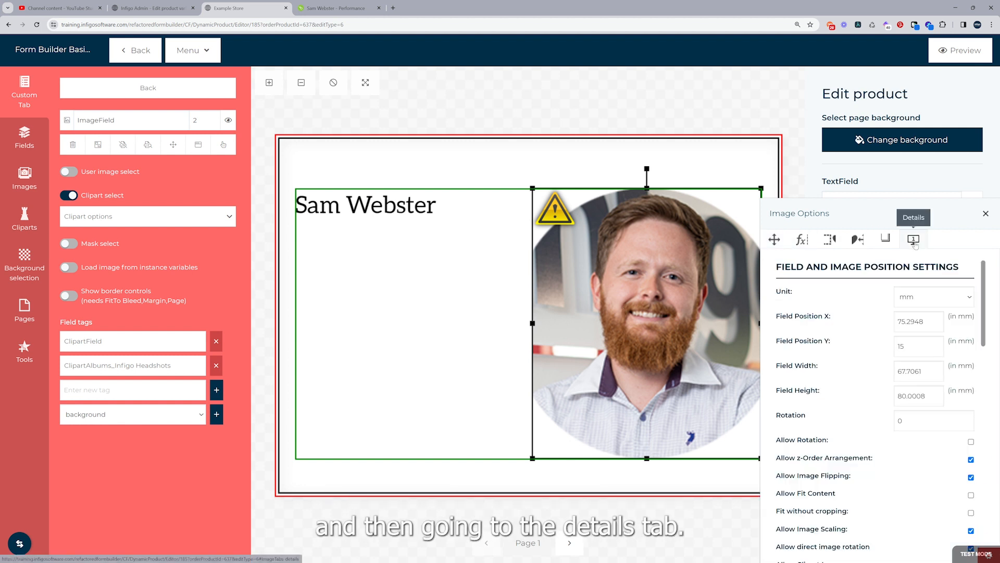
scroll(860, 327, down, 2)
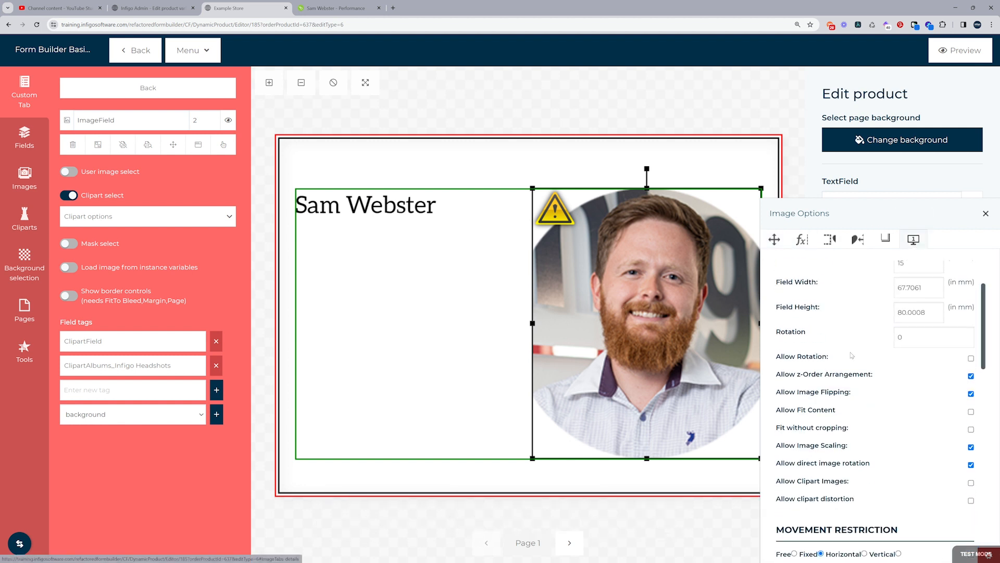
click(970, 430)
click(493, 368)
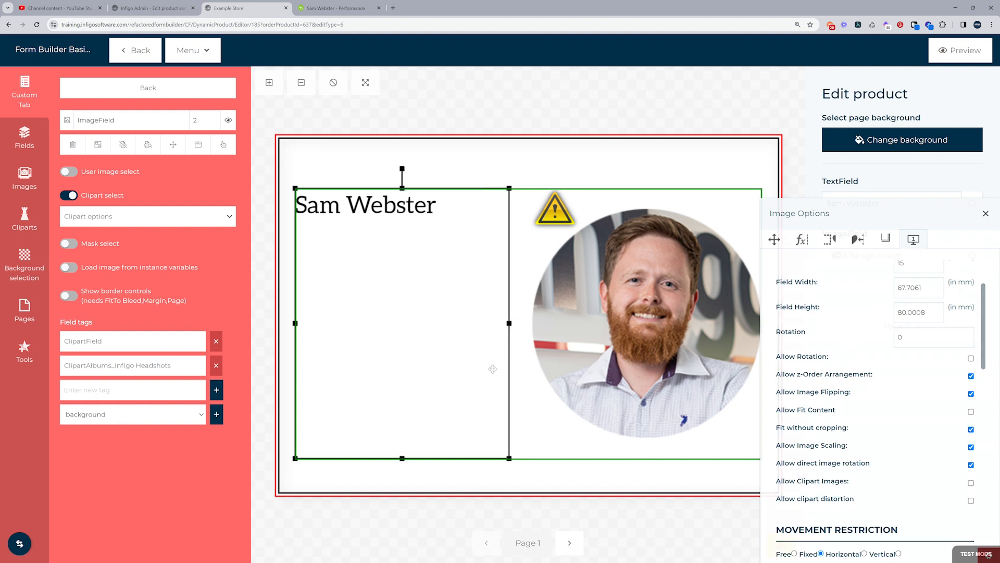